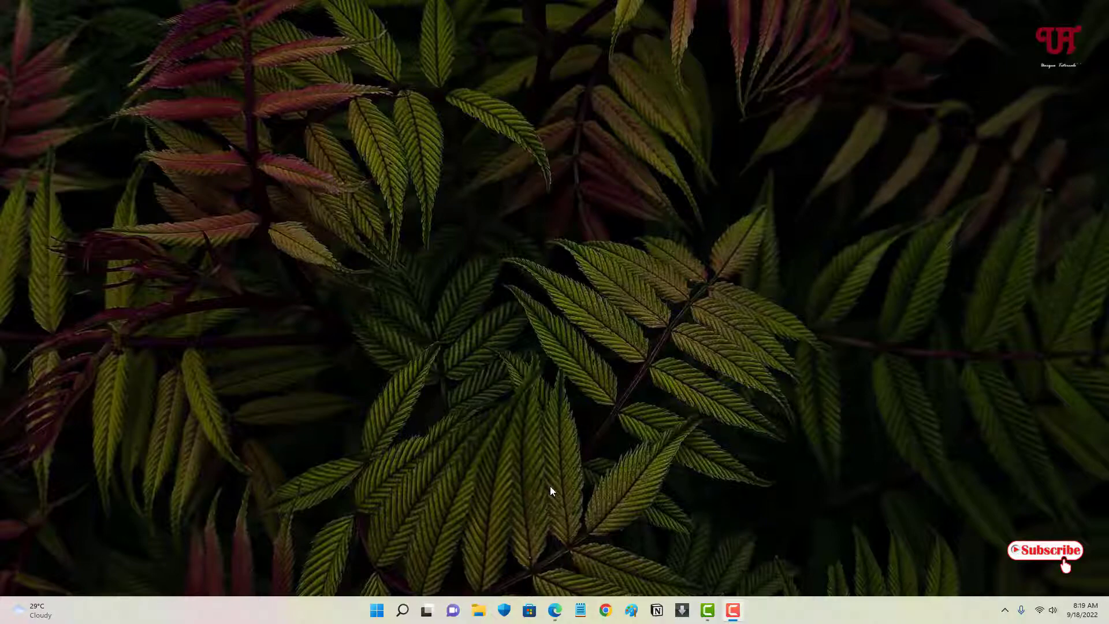
Download the free Linux Reader installer from the DiskInternals page in Edge, then close Edge
left_click(555, 610)
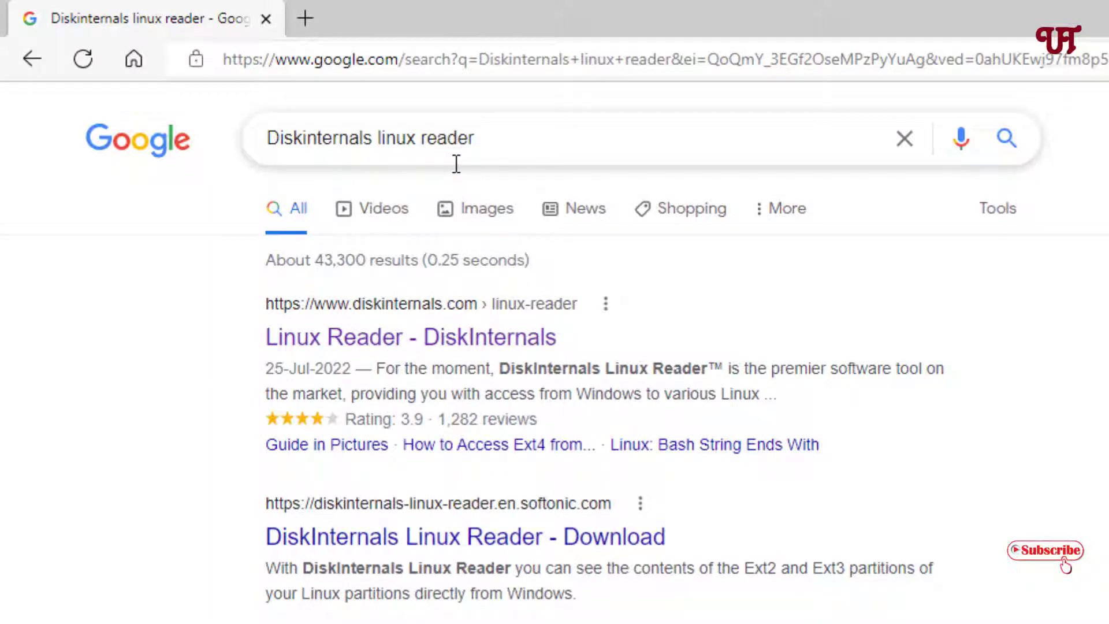
left_click(403, 341)
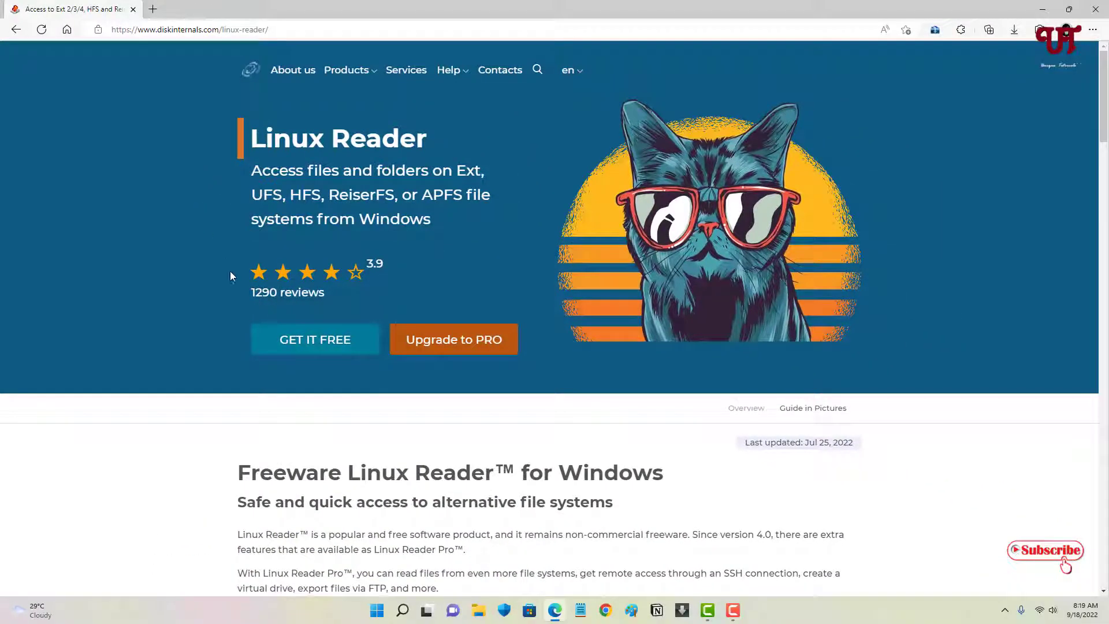
left_click(328, 348)
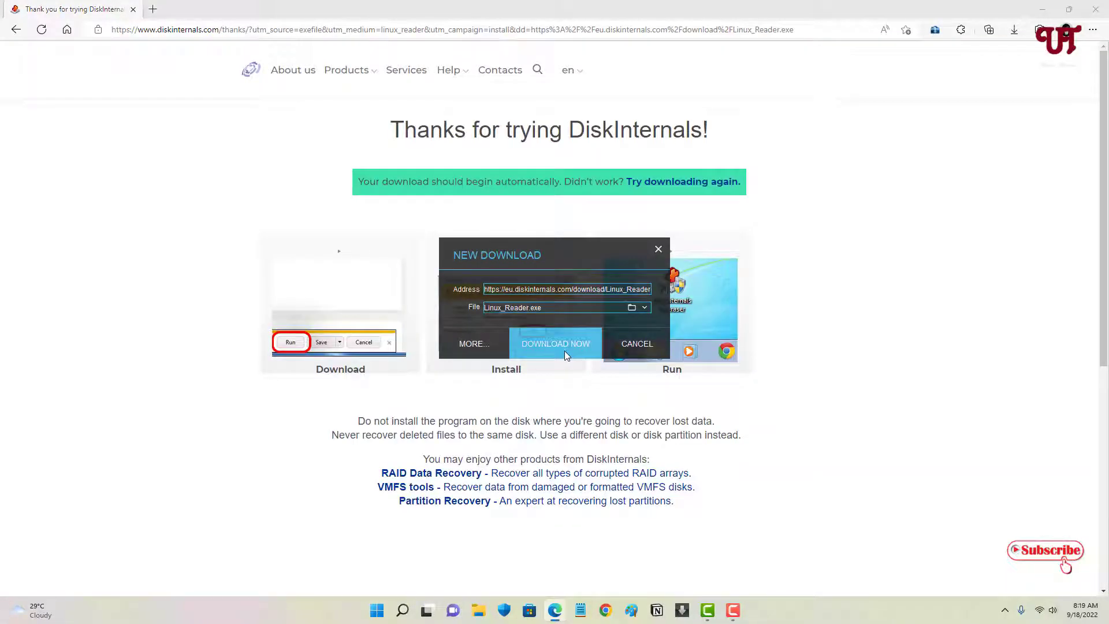
left_click(565, 352)
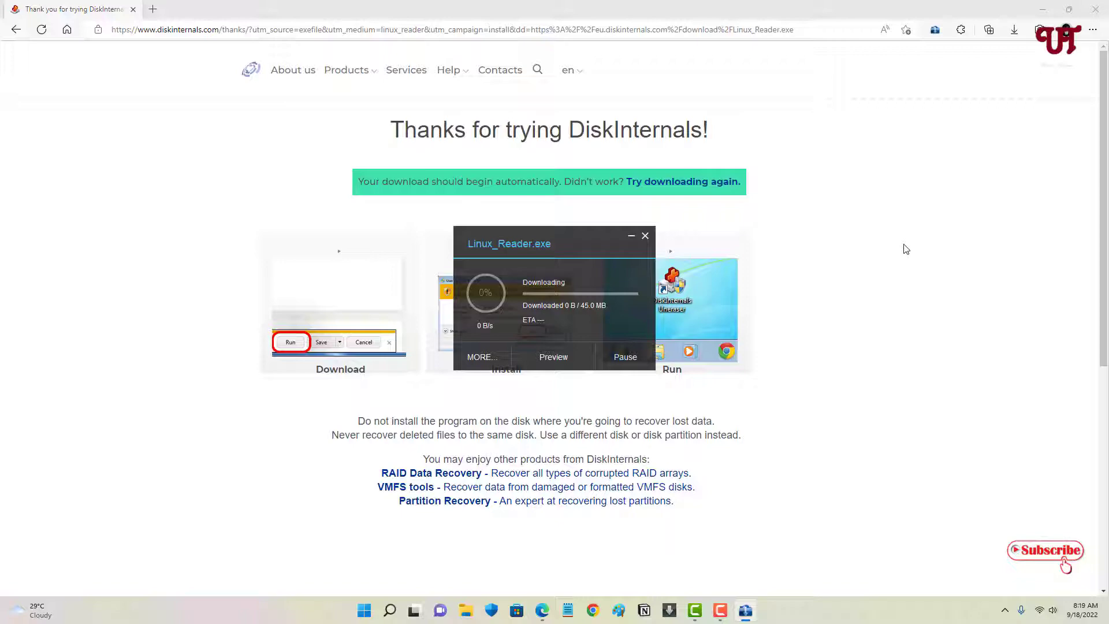
left_click(1097, 7)
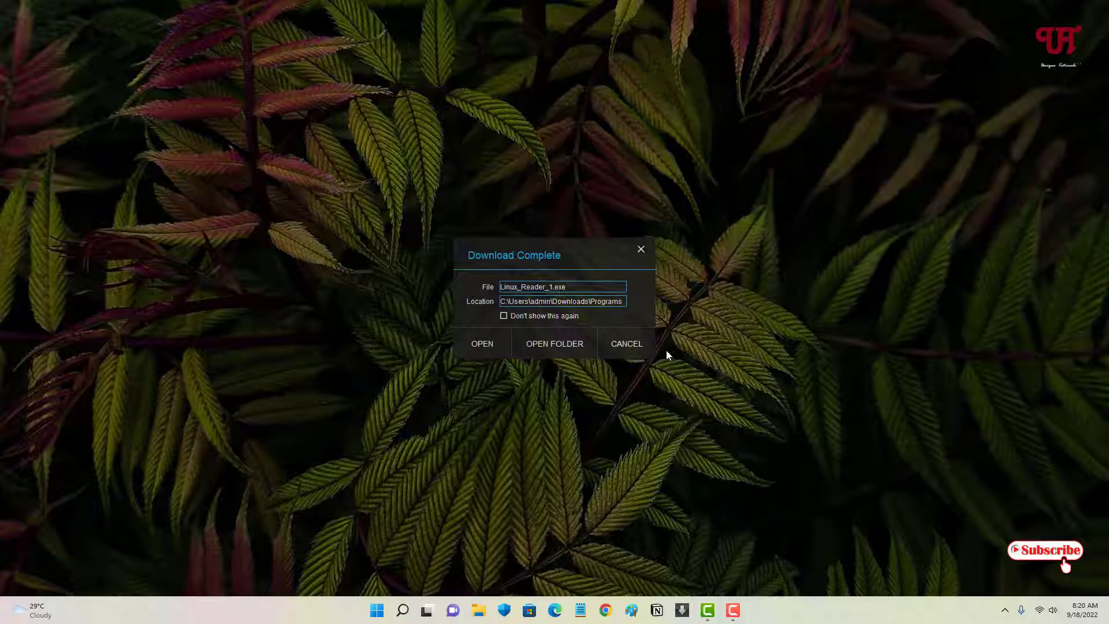
Open the Programs download folder and launch the Linux_Reader installer
left_click(578, 348)
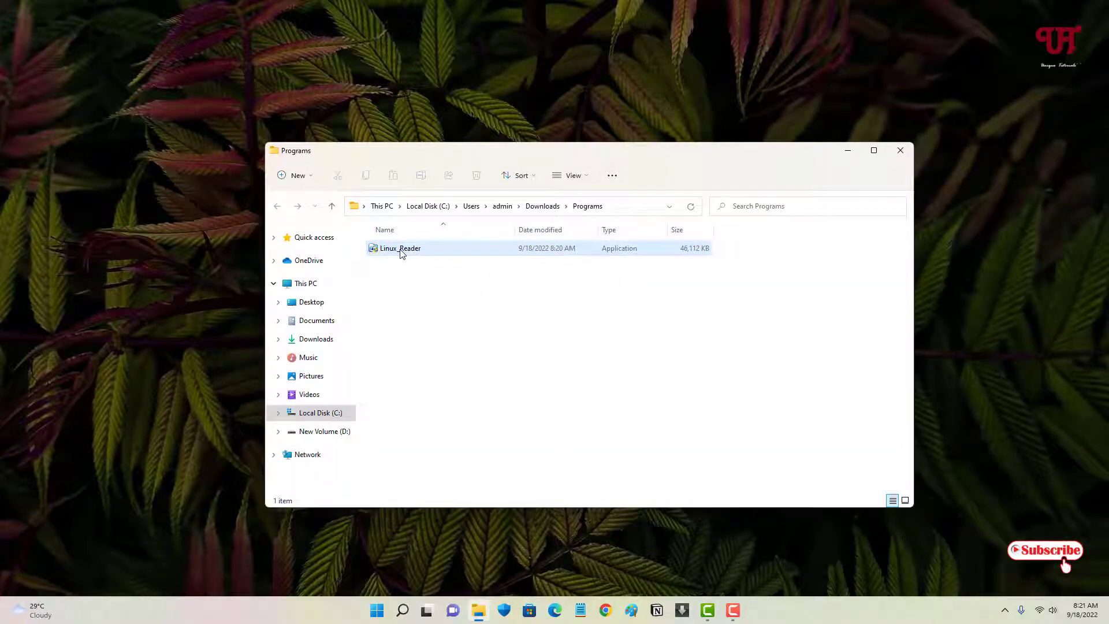
left_click(402, 254)
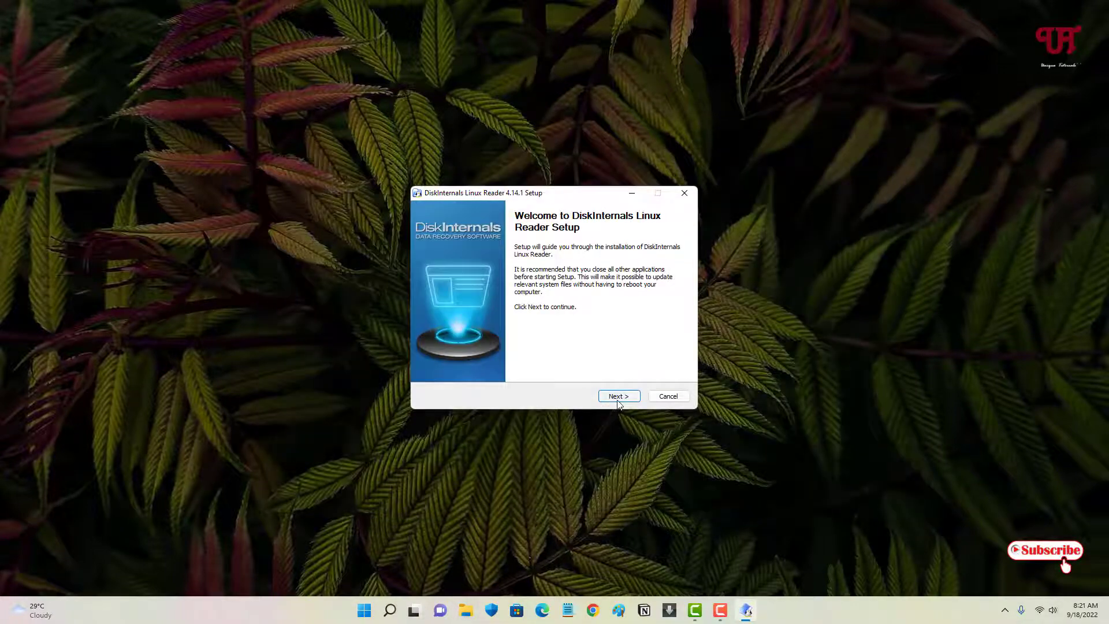
Install Linux Reader to the default folder with update checks and usage statistics turned off
left_click(617, 397)
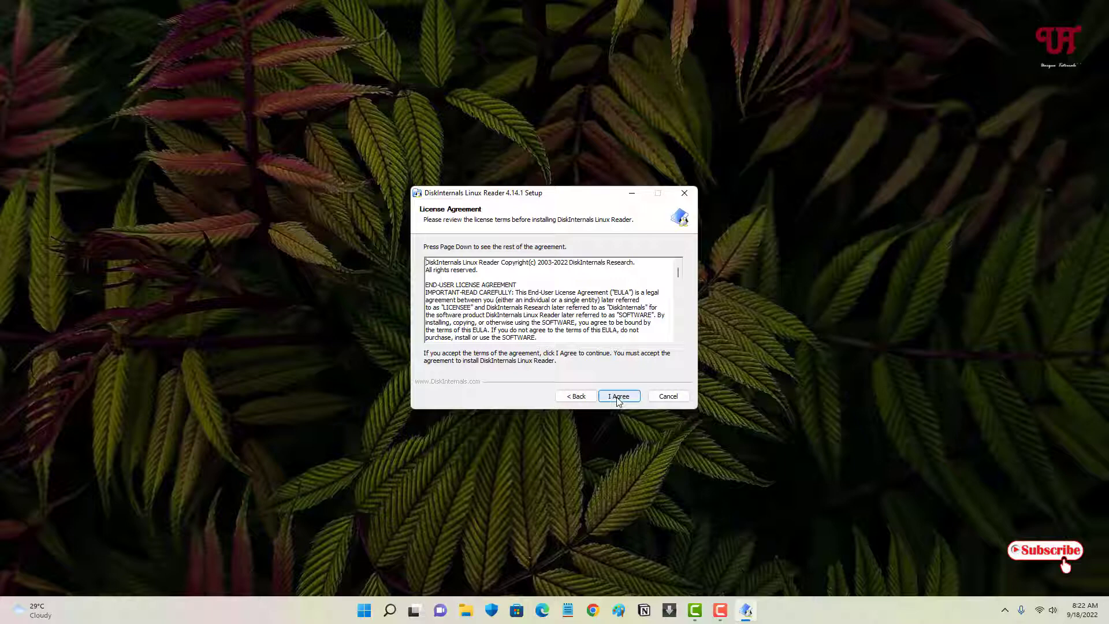
left_click(617, 401)
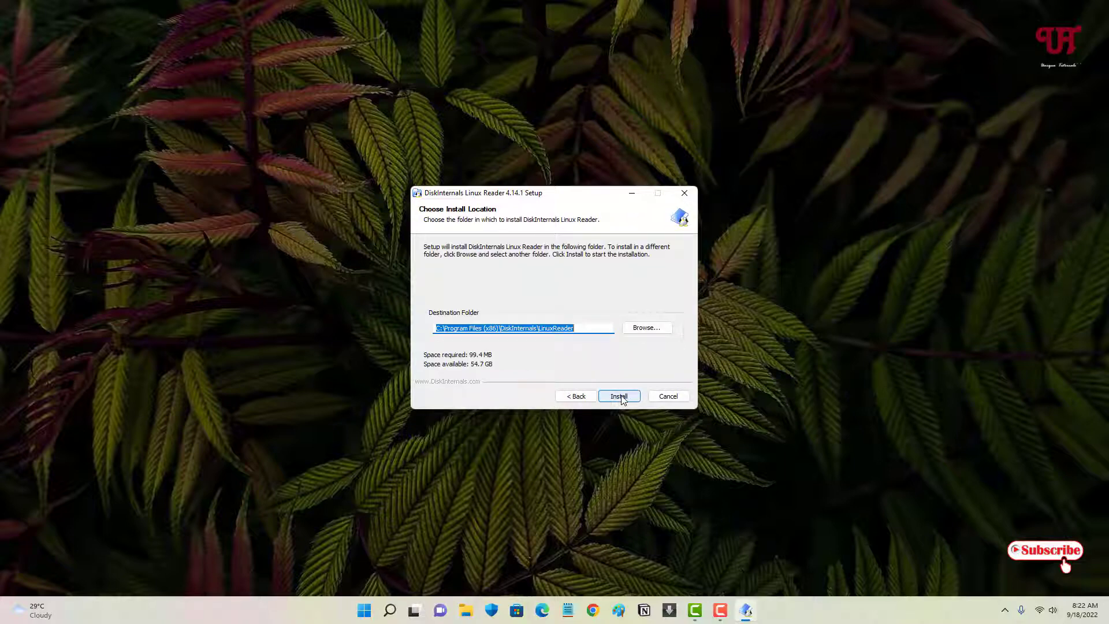
left_click(619, 396)
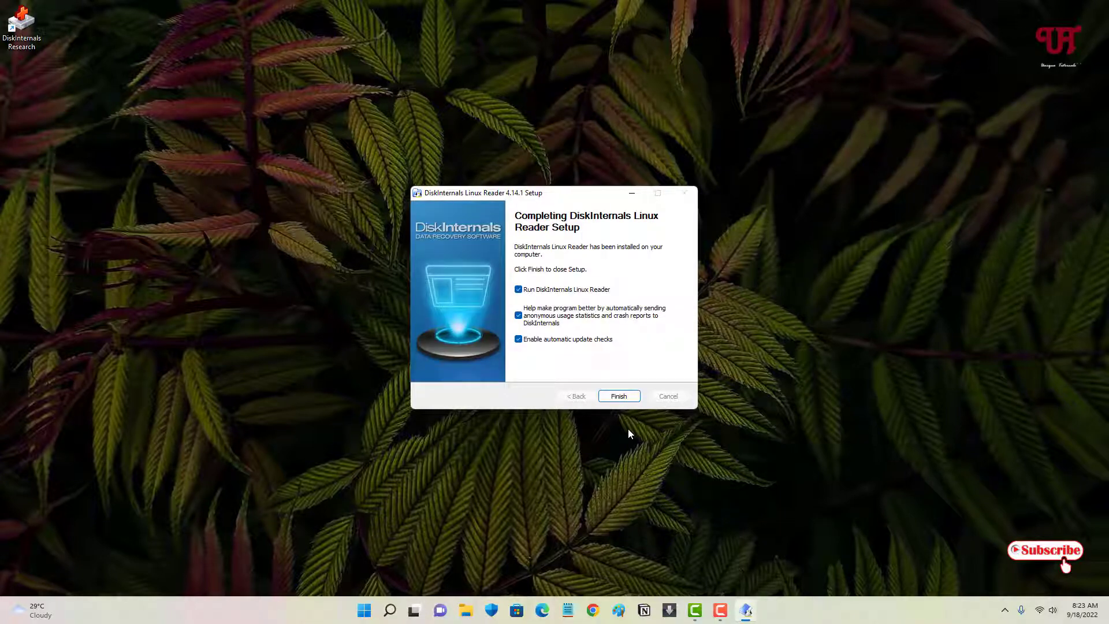
left_click(518, 340)
left_click(519, 315)
left_click(619, 396)
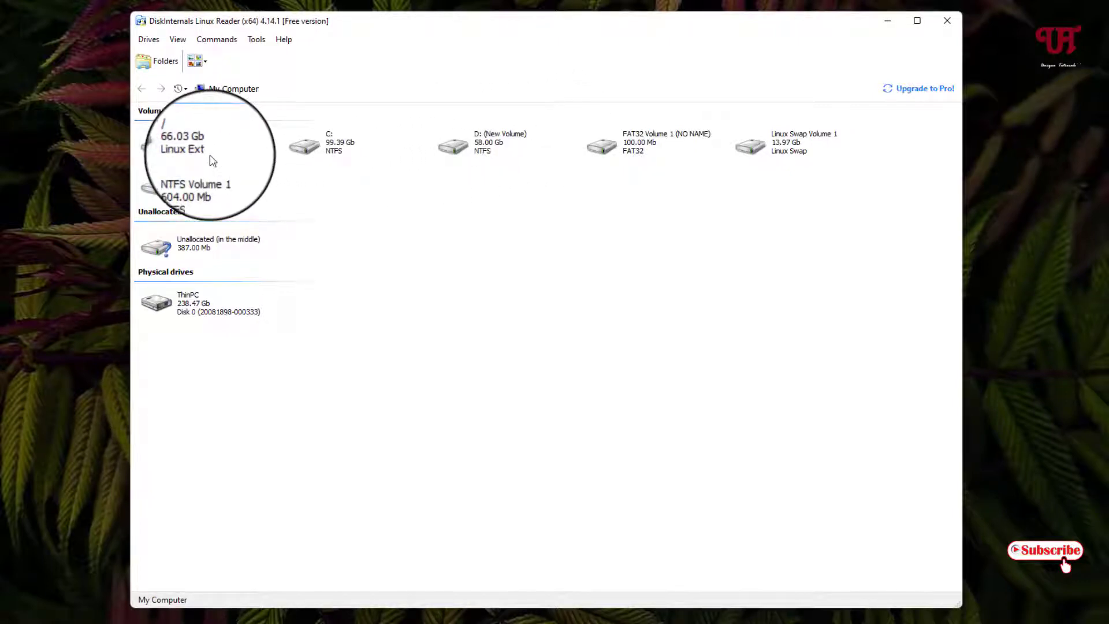
Select the Linux Ext, Linux Swap, C:, FAT32 and D: volumes in turn to inspect them
left_click(181, 149)
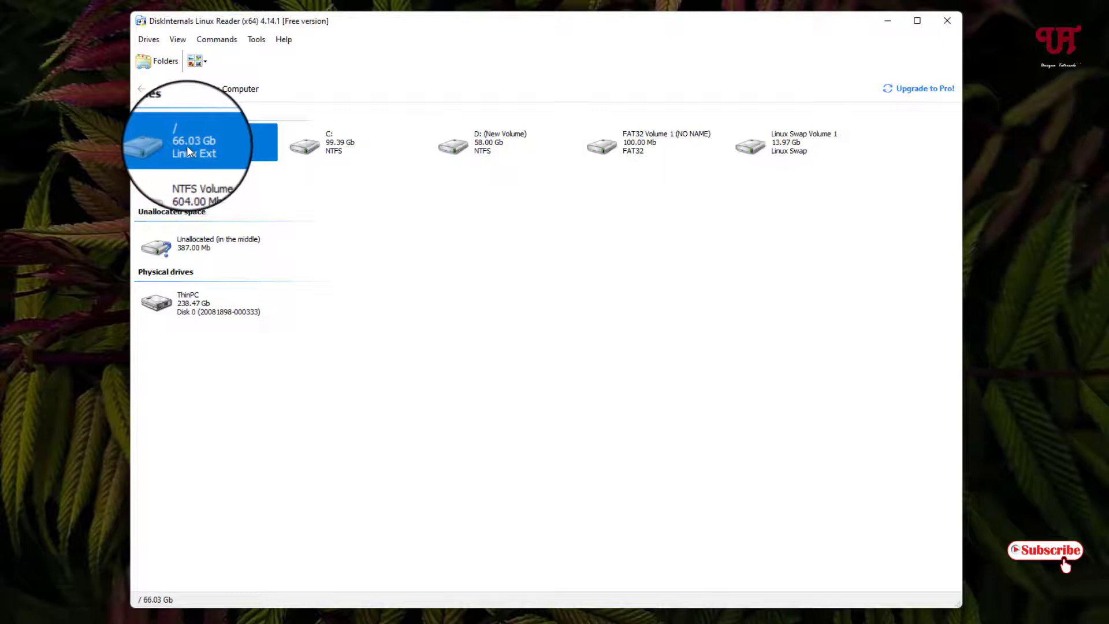
left_click(787, 147)
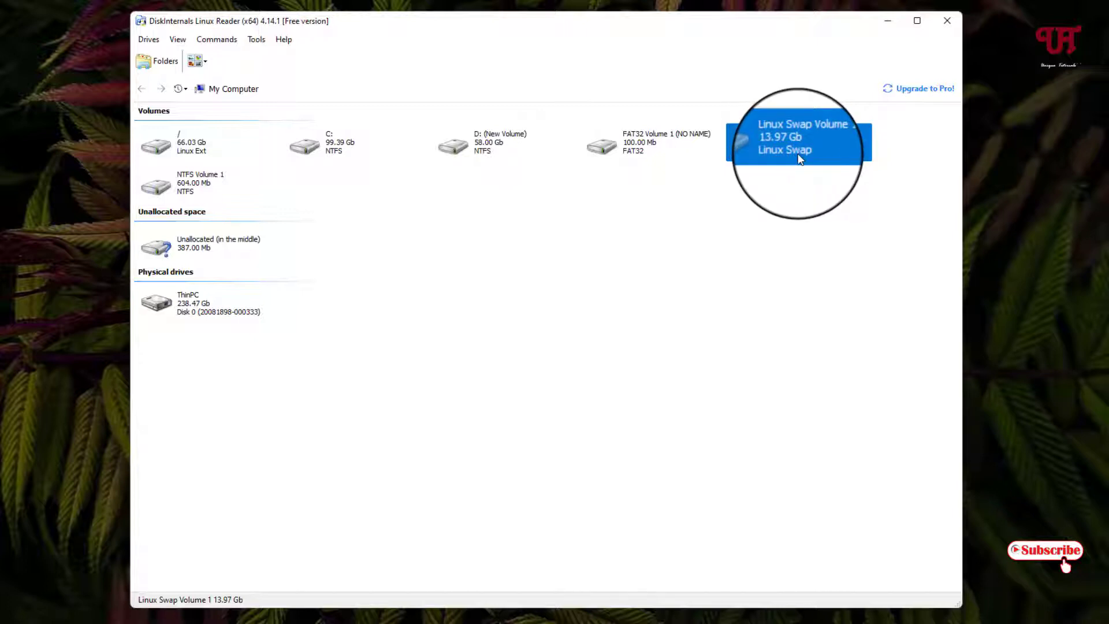
left_click(335, 144)
left_click(478, 154)
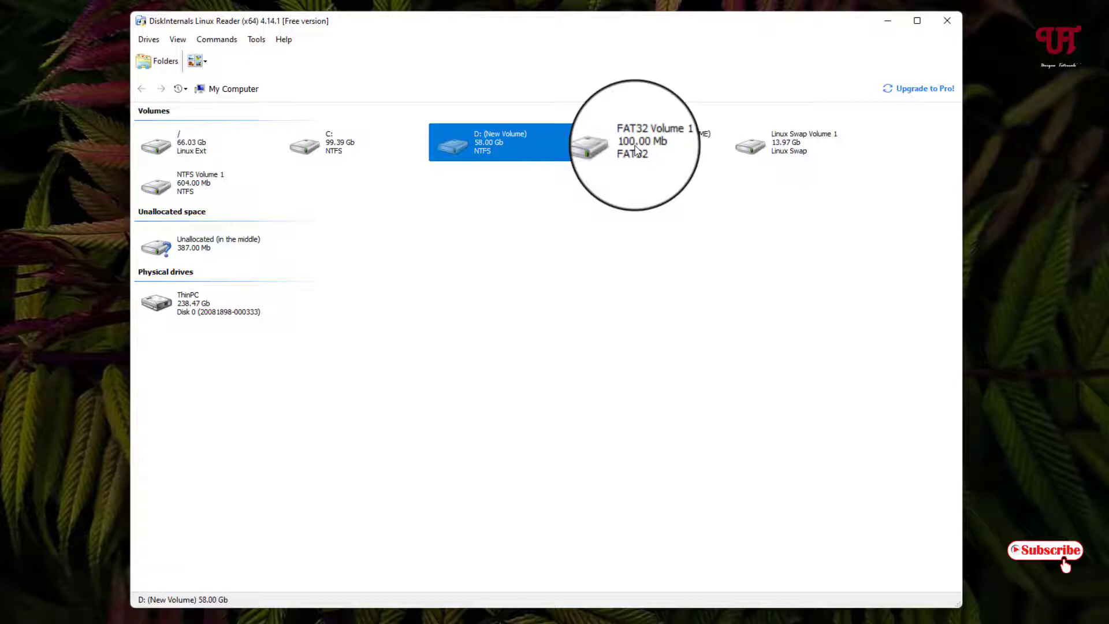
left_click(634, 144)
left_click(320, 142)
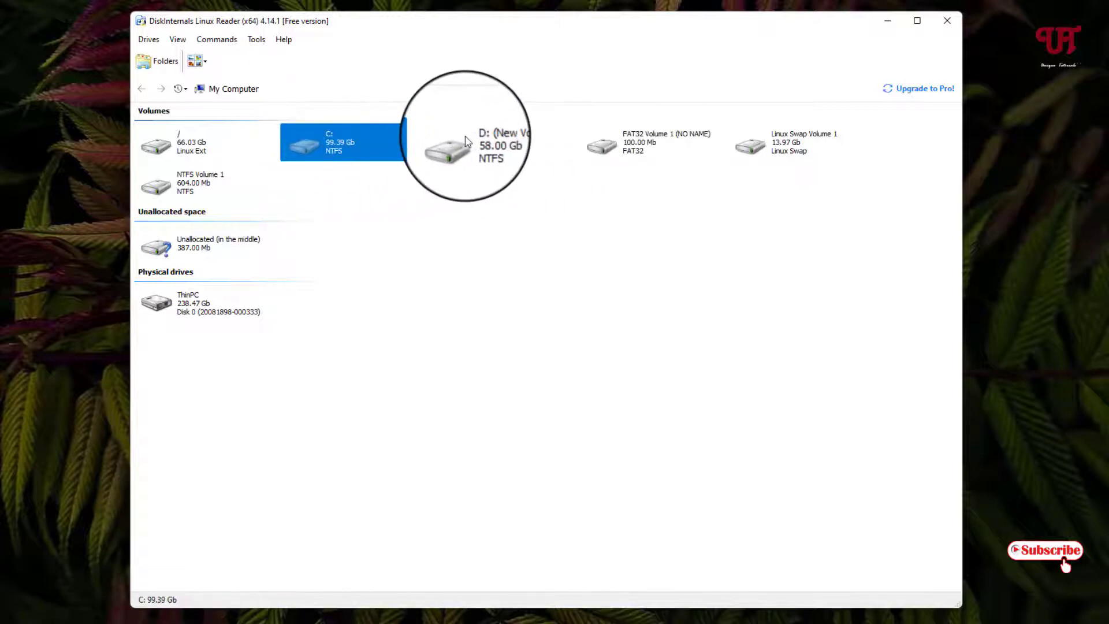
left_click(462, 138)
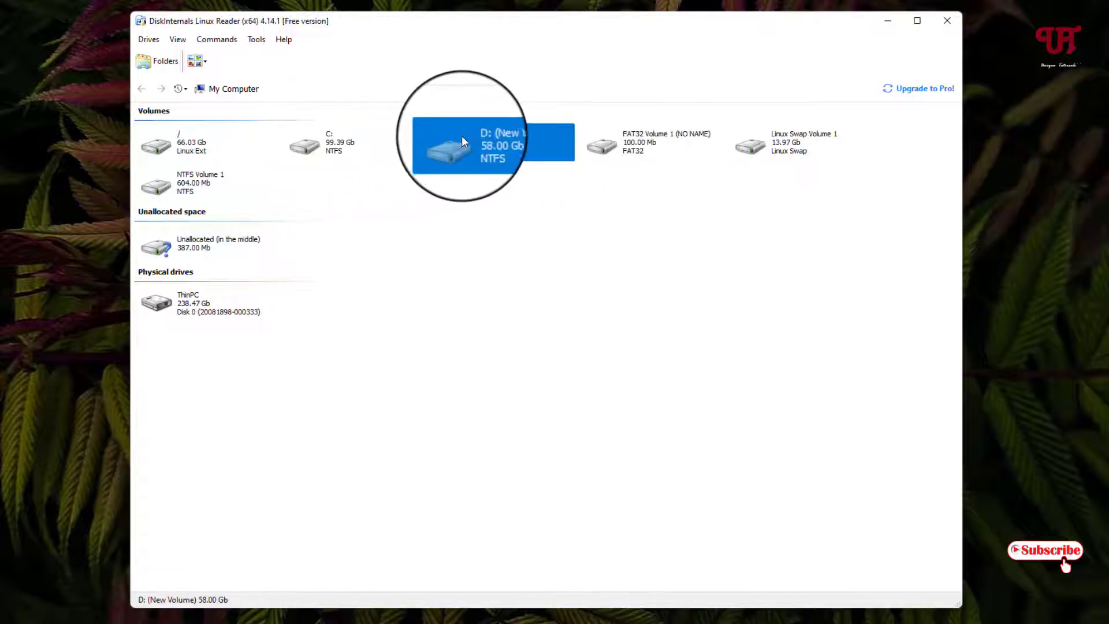
left_click(323, 144)
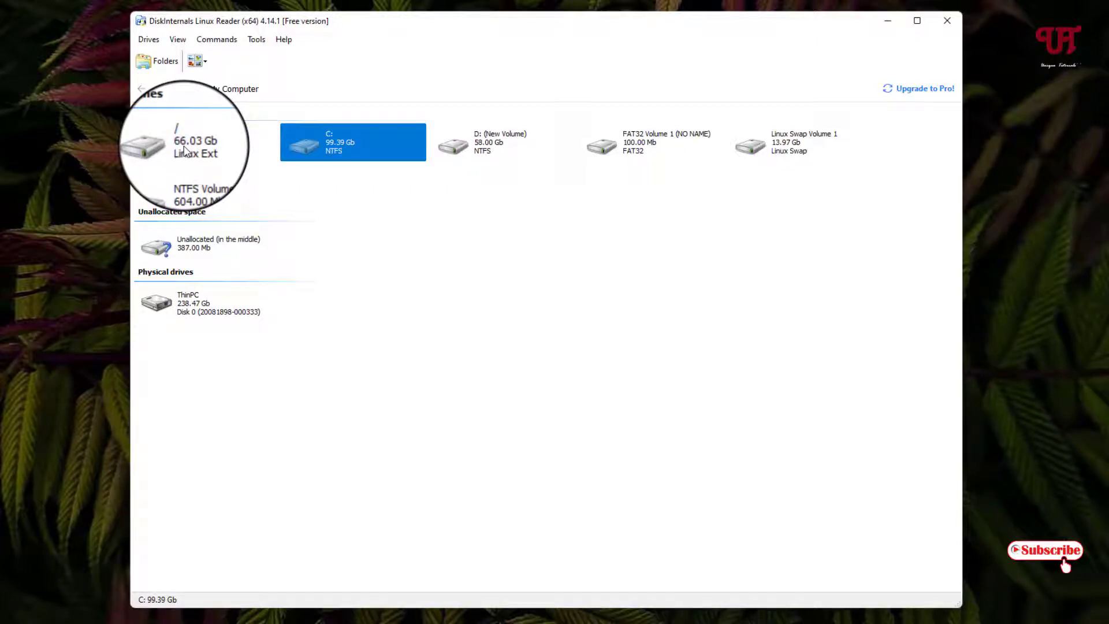
Open the Linux Ext volume and browse into /home/jangila
double_click(185, 150)
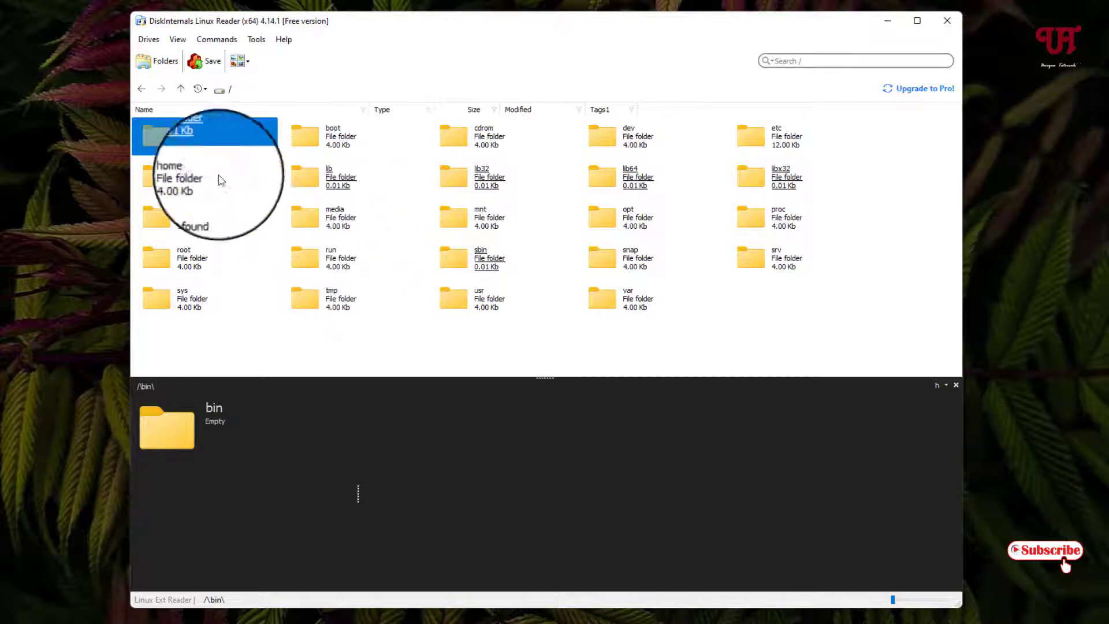
left_click(181, 173)
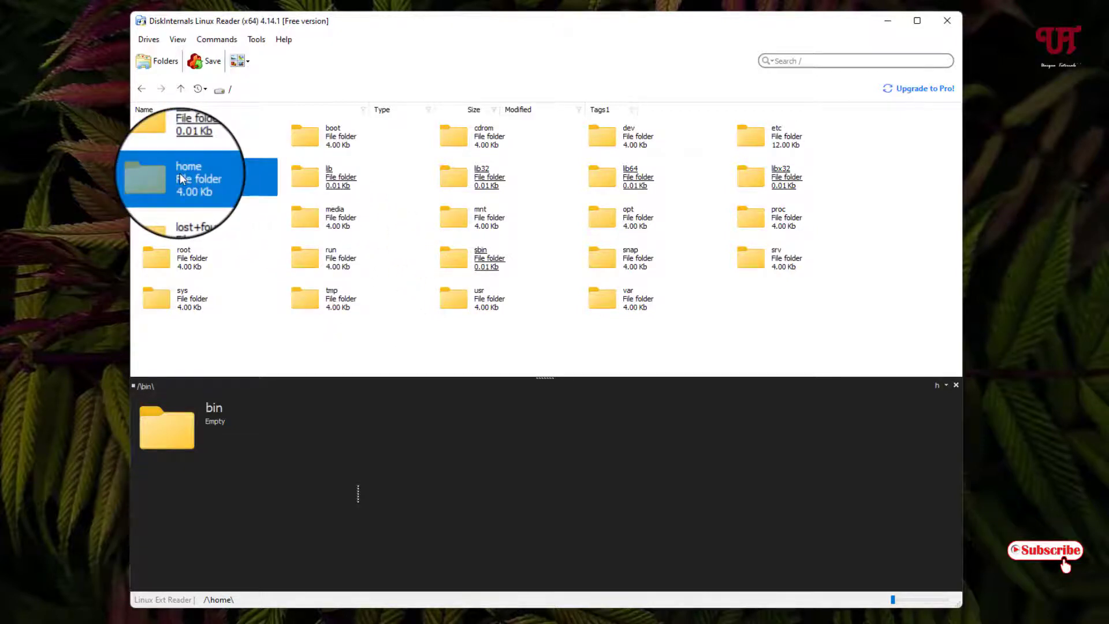
double_click(179, 172)
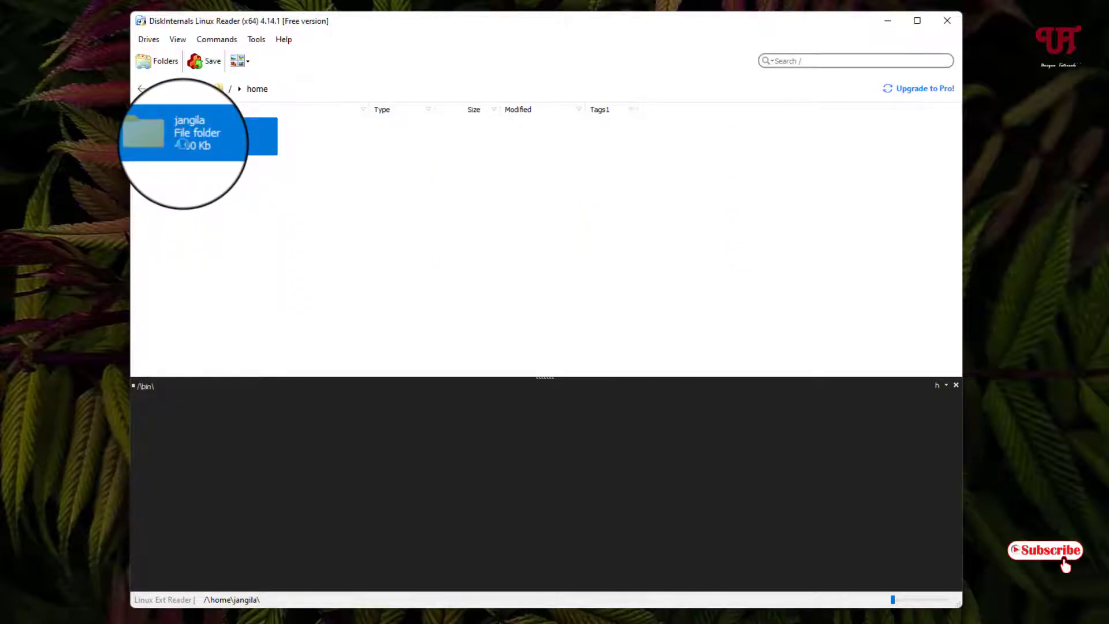
double_click(184, 139)
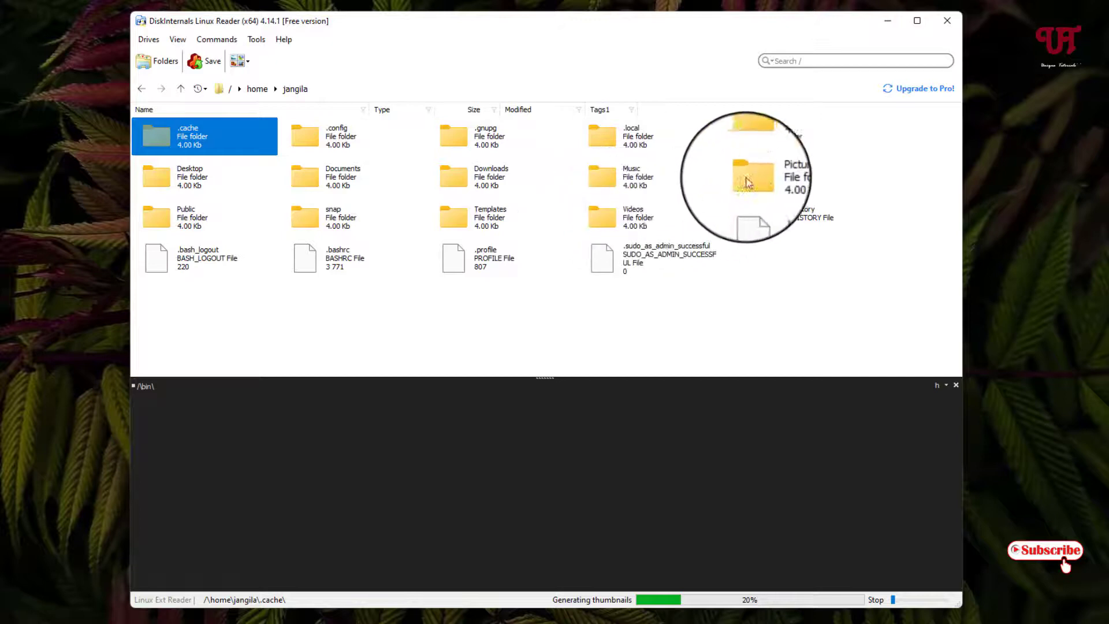
Open the Pictures folder and clear the selection so the JPG thumbnail loads
left_click(771, 179)
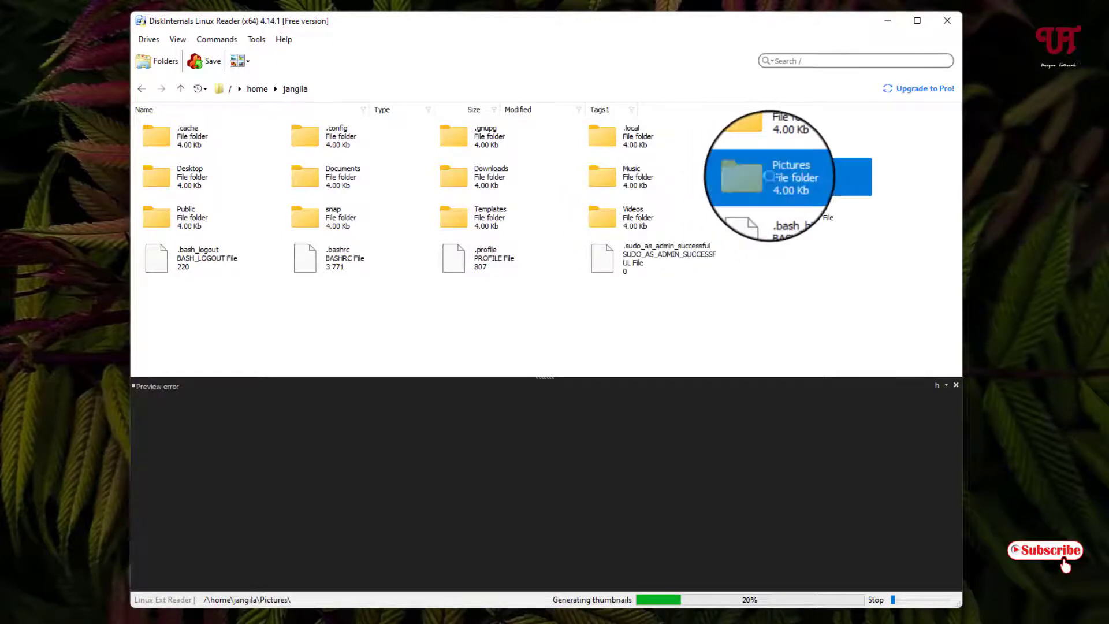
double_click(768, 177)
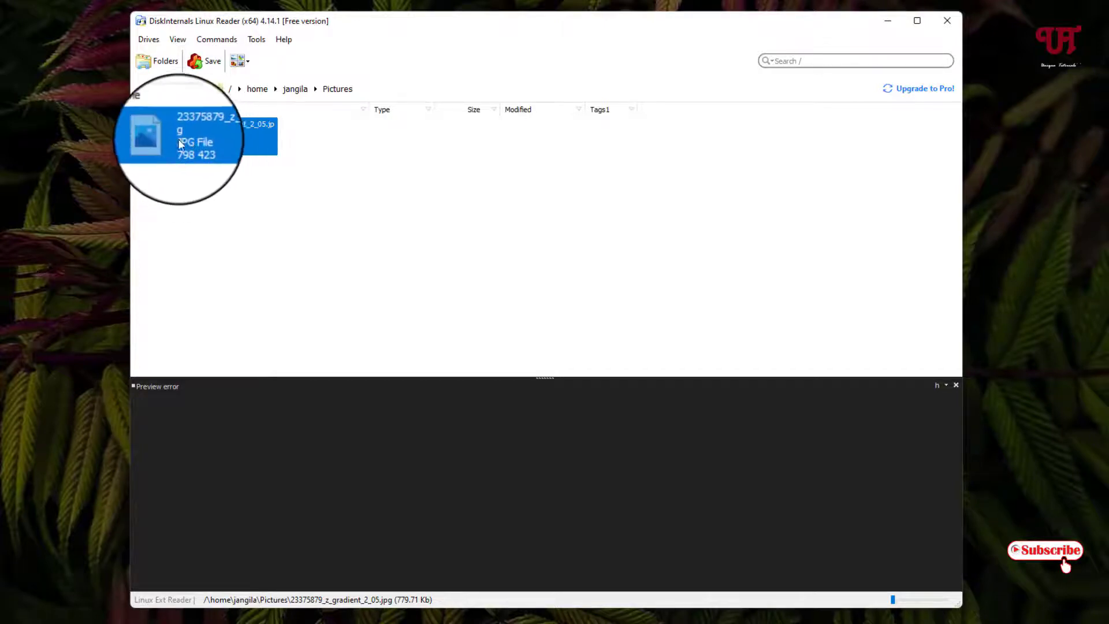
left_click(182, 182)
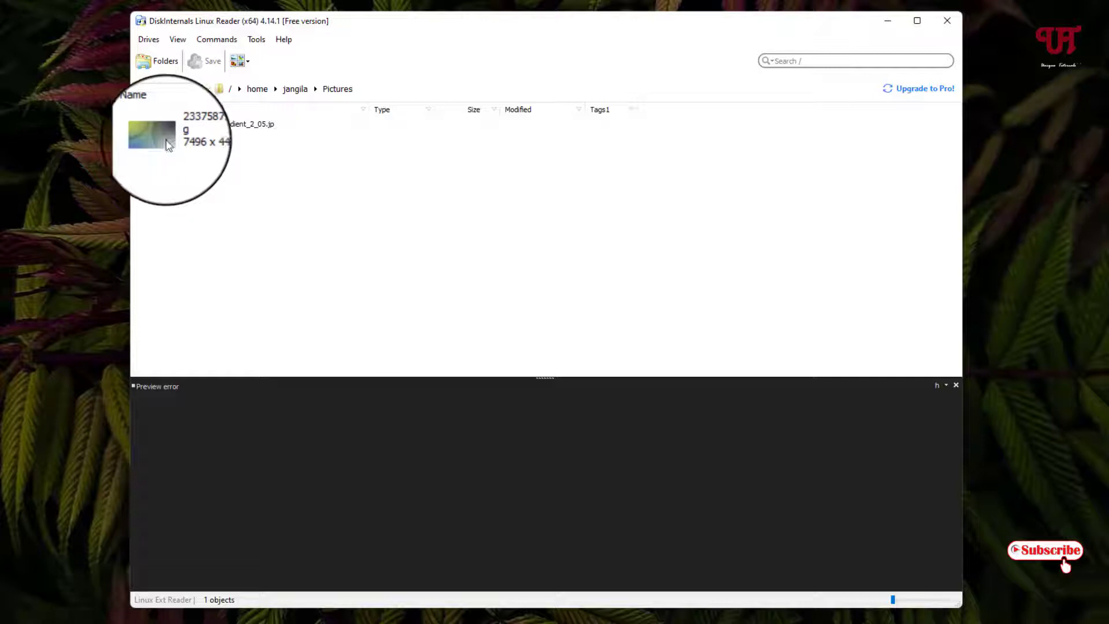
Switch the view mode to Thumbnails and right-click the gradient JPG
left_click(240, 61)
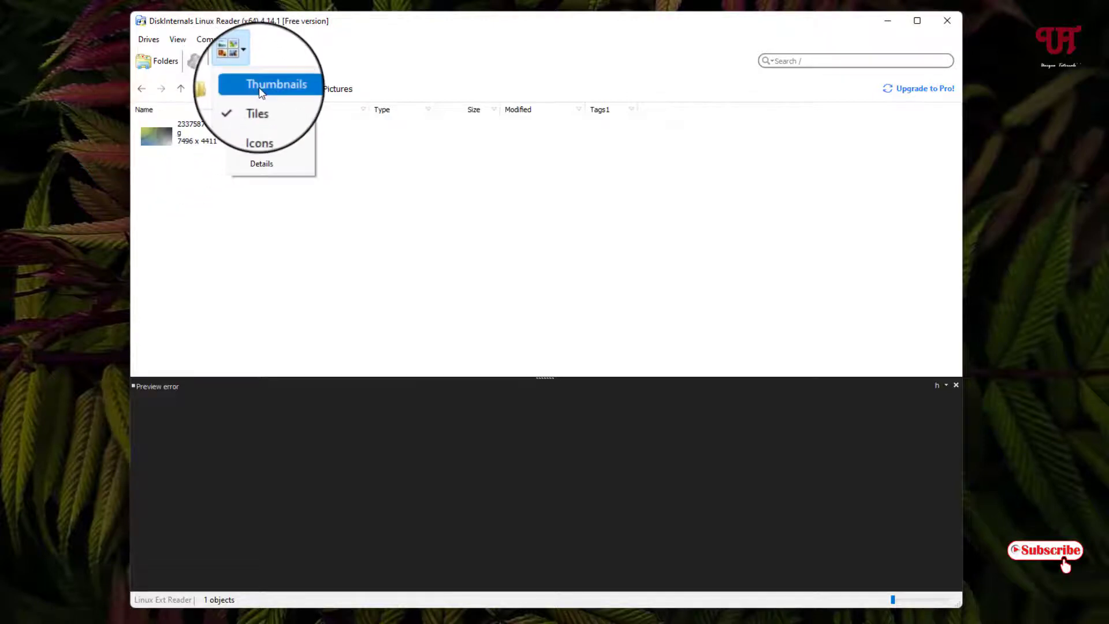
left_click(257, 86)
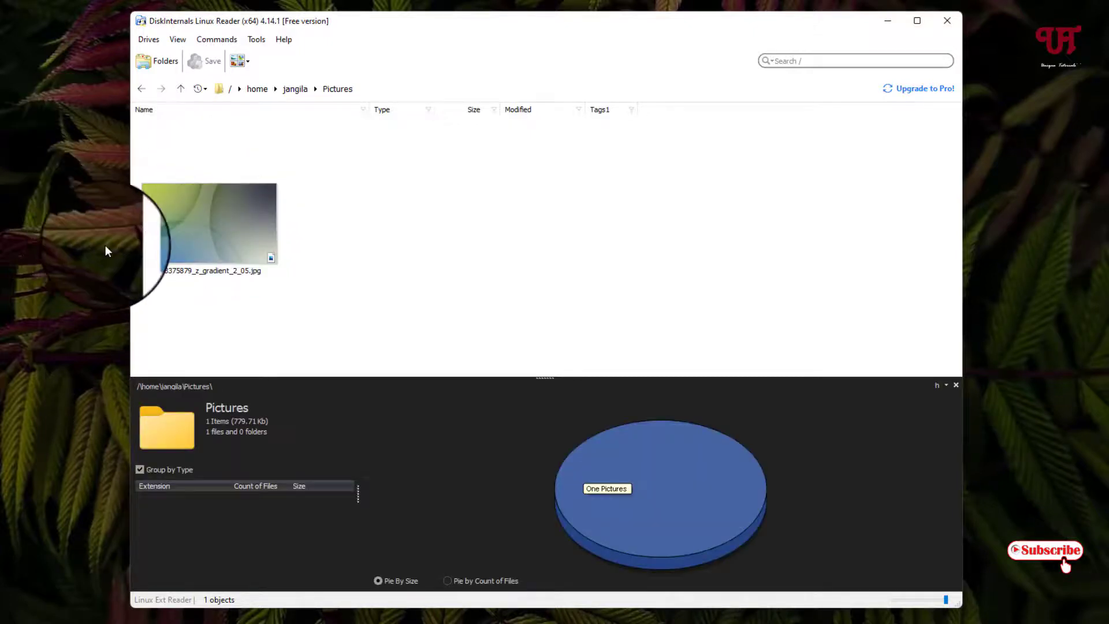
right_click(225, 233)
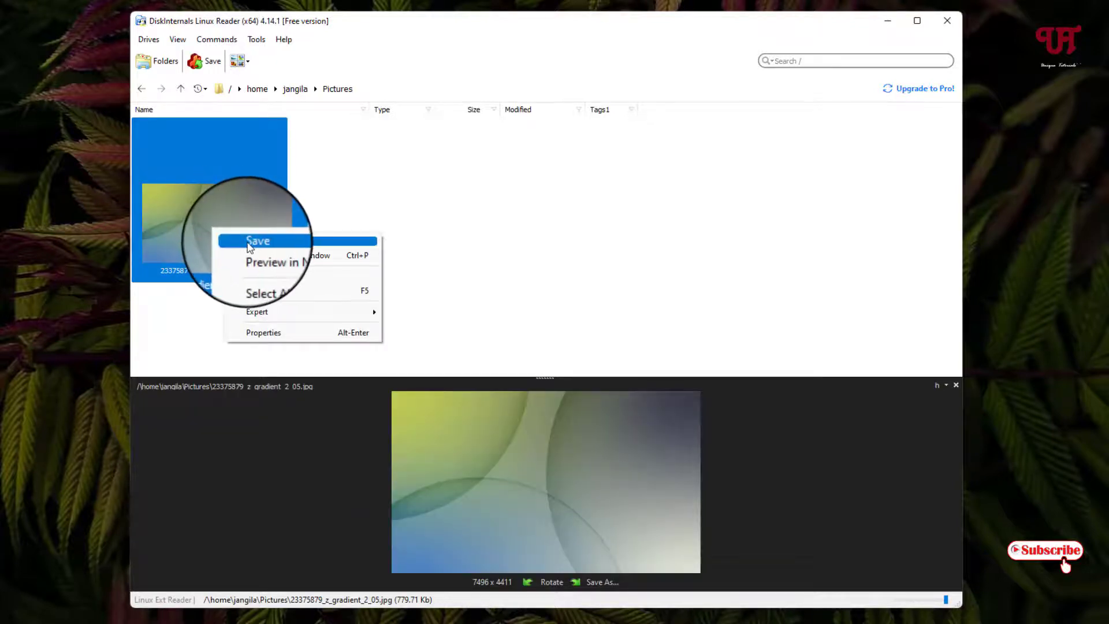
Save the gradient JPG through the Export Wizard to This PC > Desktop
left_click(250, 241)
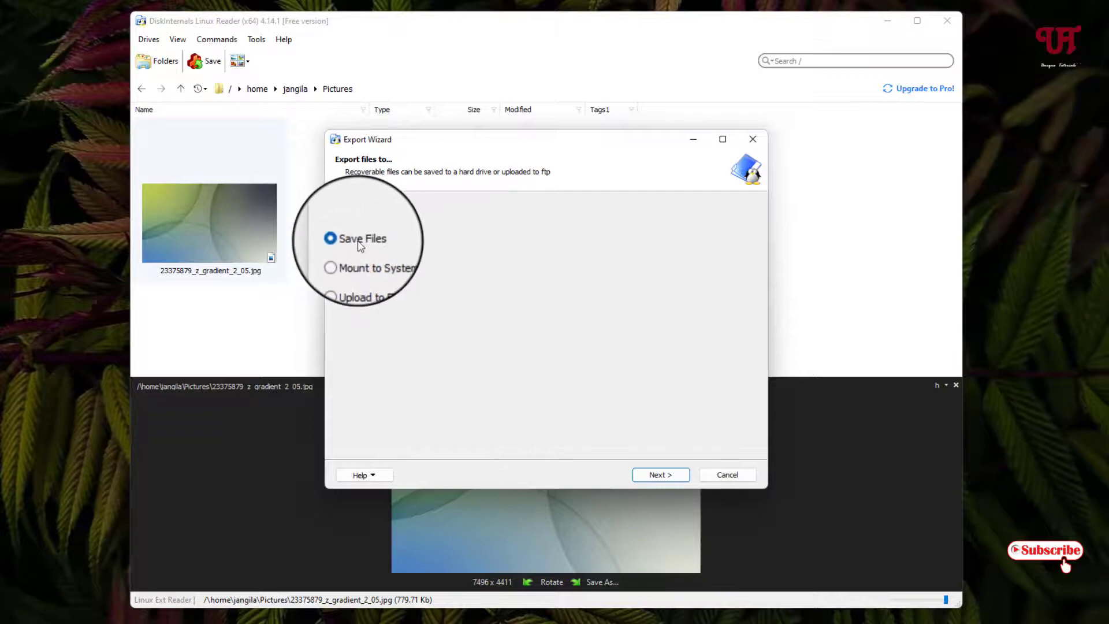
left_click(655, 481)
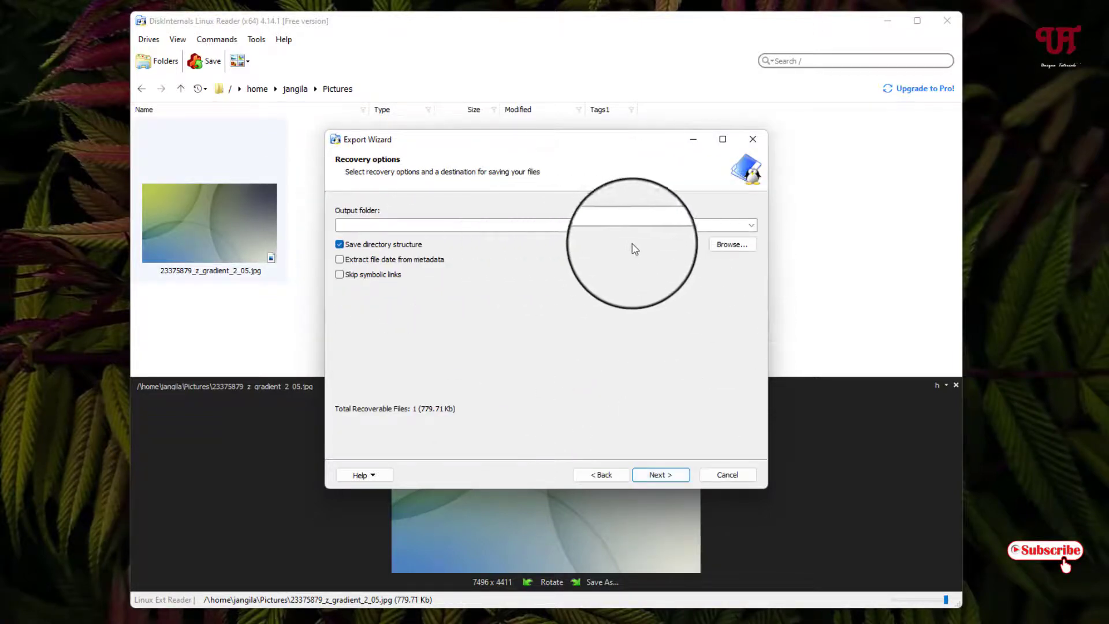
left_click(719, 247)
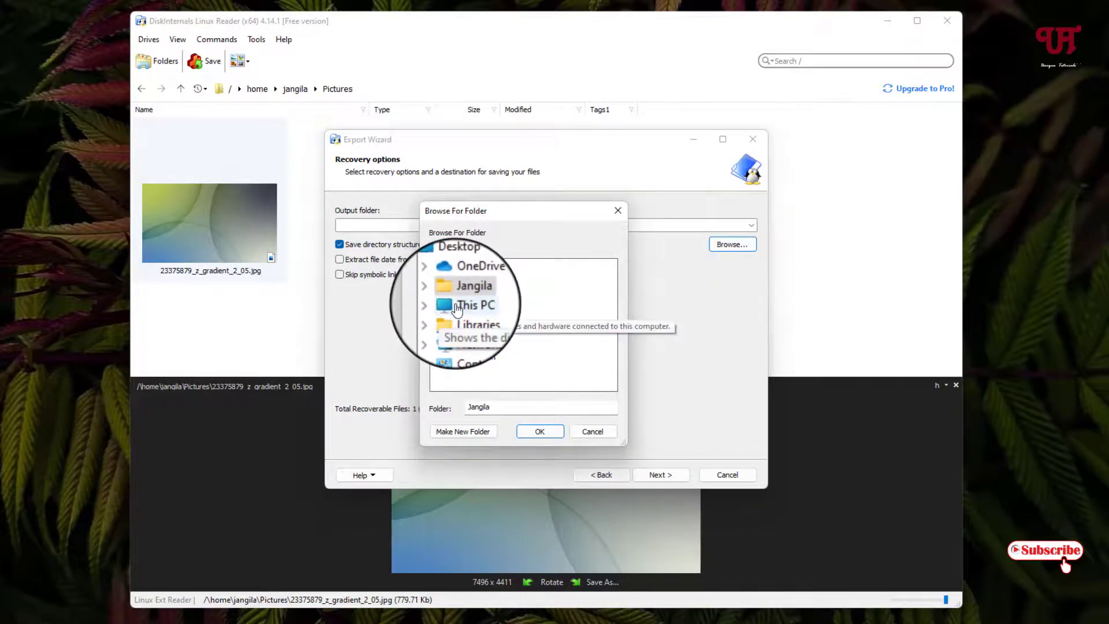
left_click(442, 305)
left_click(481, 291)
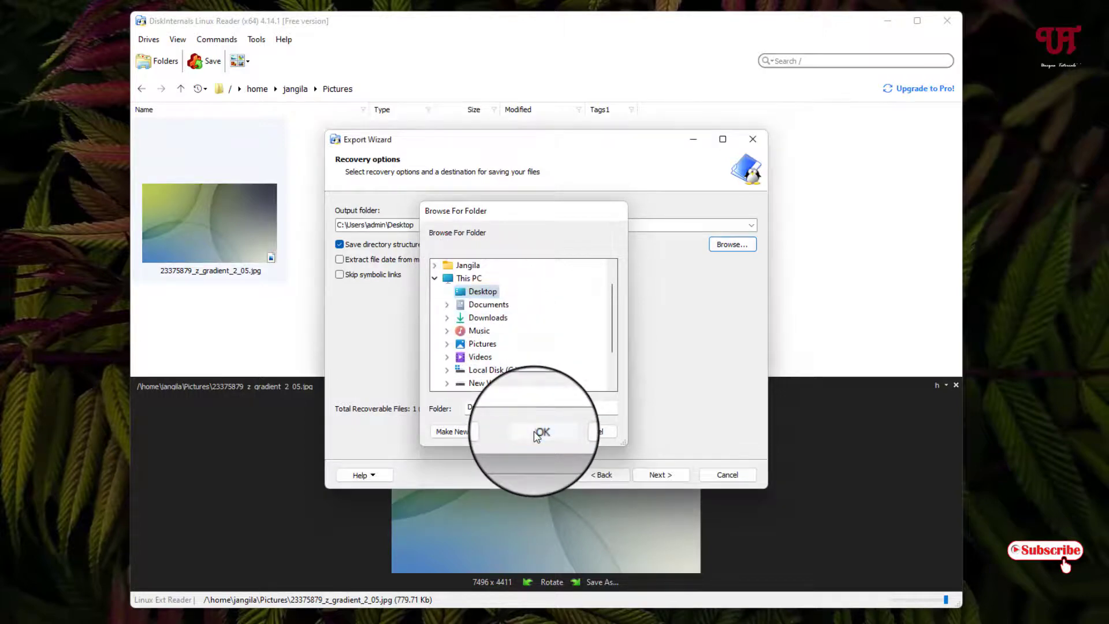
left_click(536, 434)
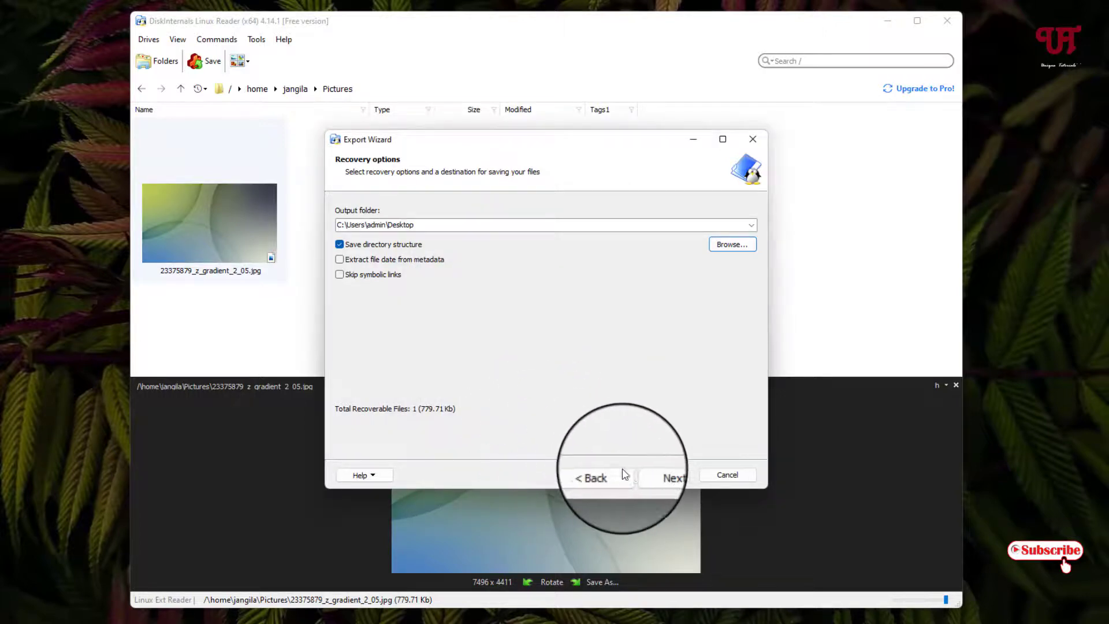
left_click(647, 474)
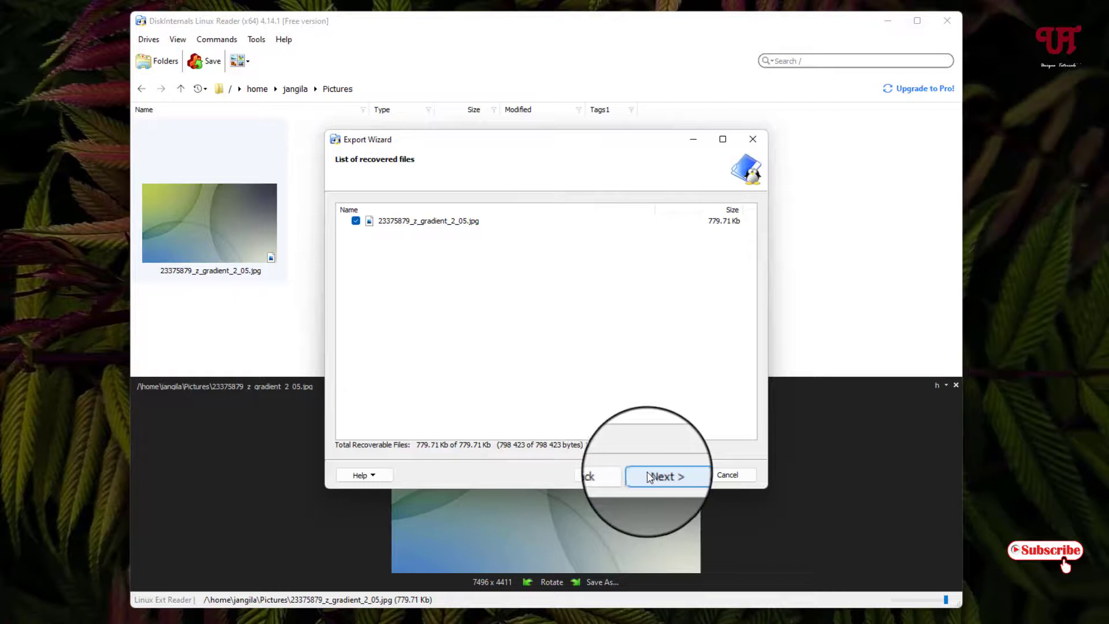
left_click(647, 476)
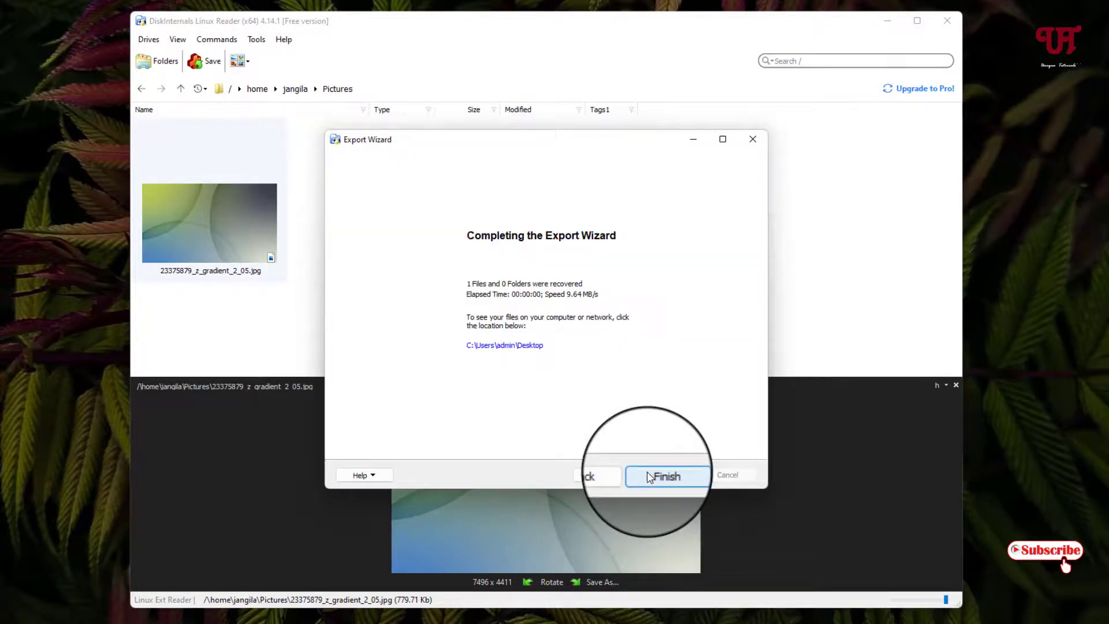
left_click(648, 476)
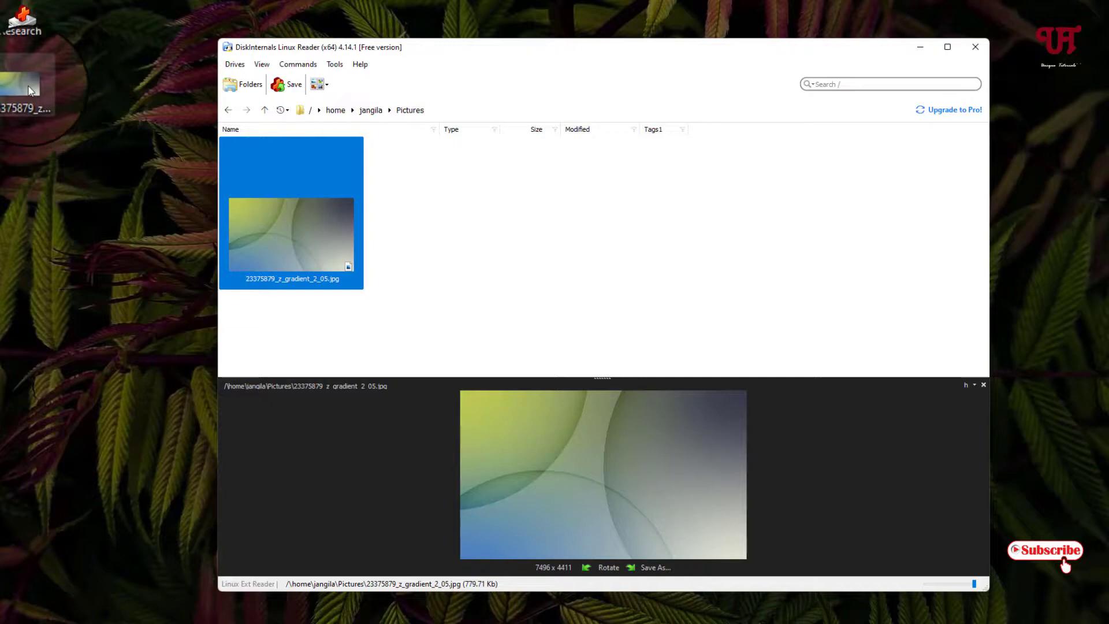
double_click(26, 87)
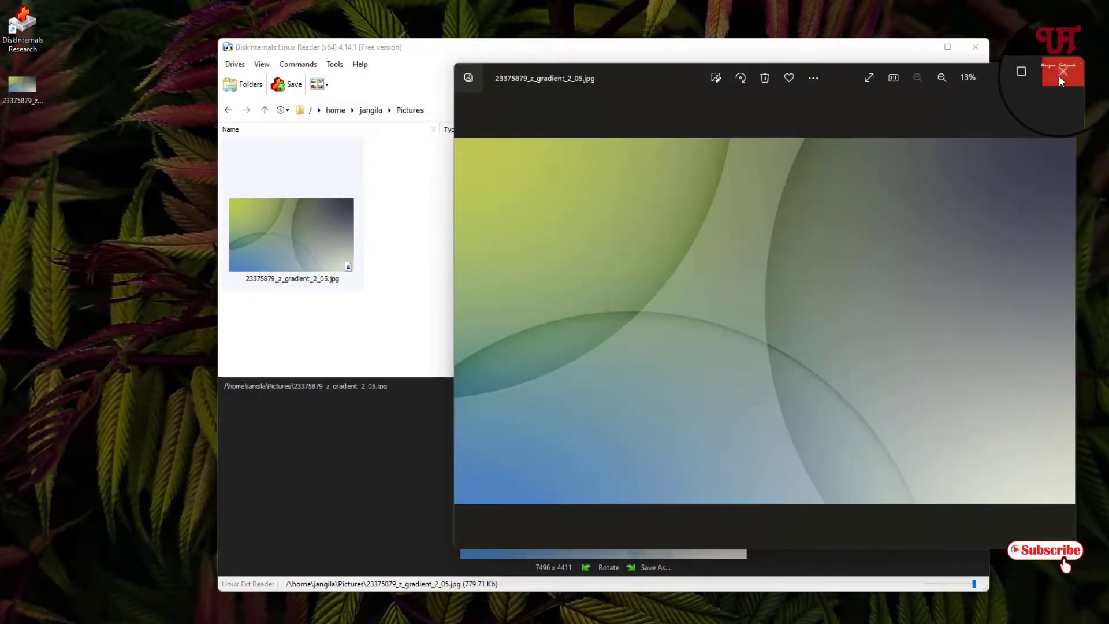
left_click(1058, 75)
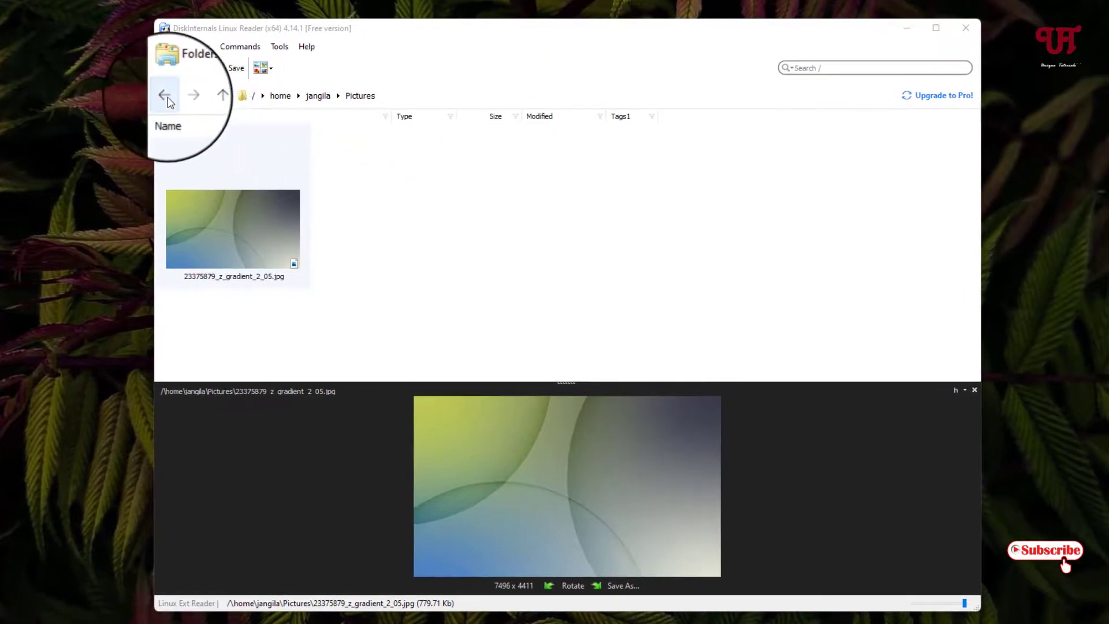
Navigate back up from Pictures to the /home folder listing
left_click(166, 96)
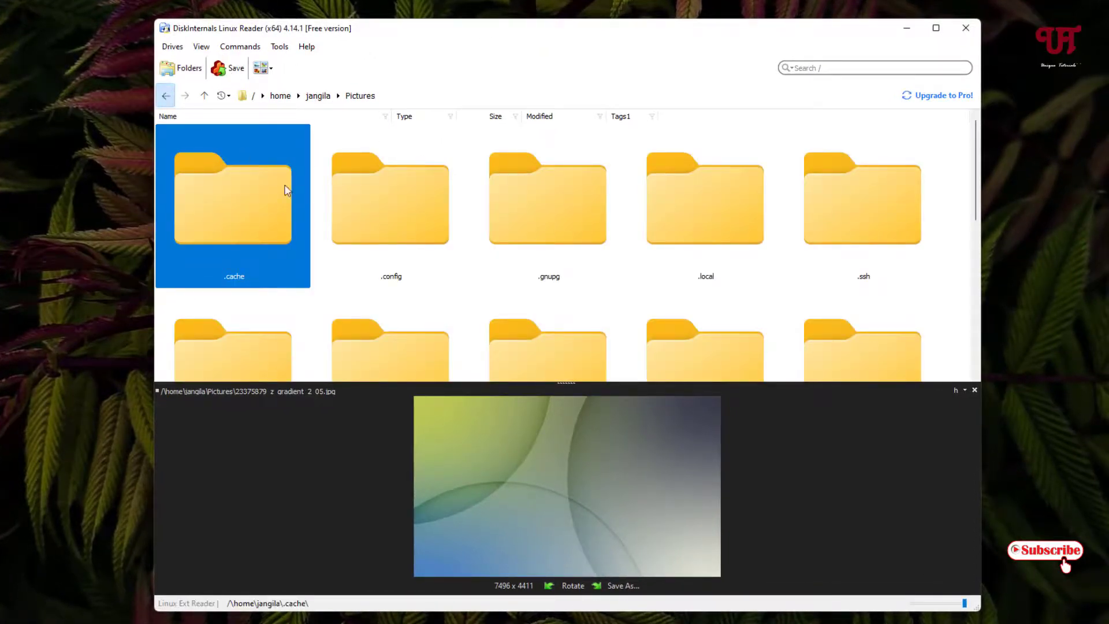
key("BackSpace")
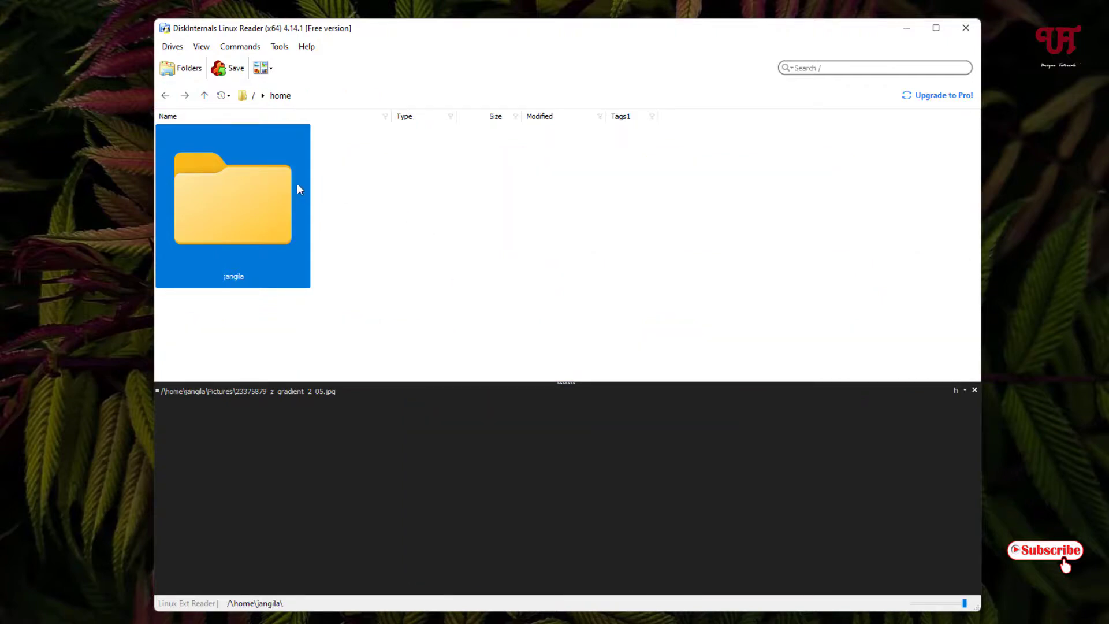
left_click(164, 95)
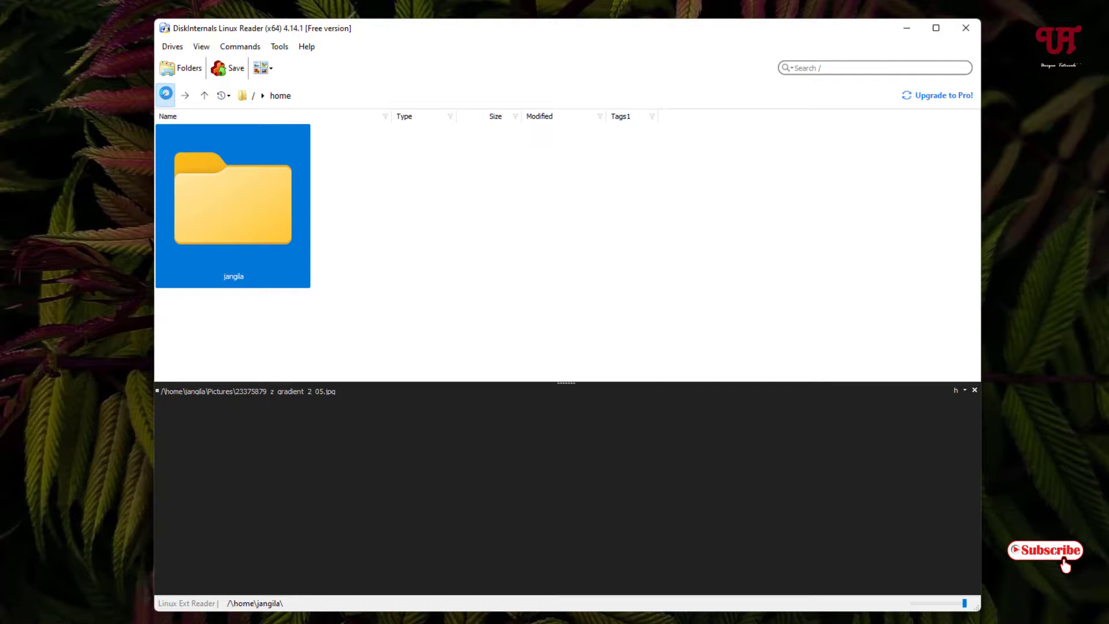